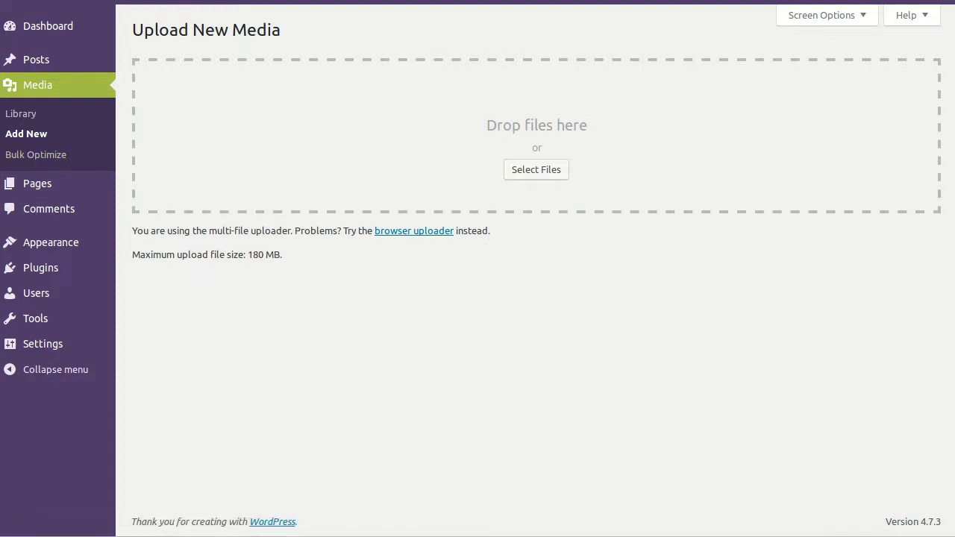
# Upload the image 100_3249 to the media library
pyautogui.moveTo(746, 135); pyautogui.dragTo(625, 119)
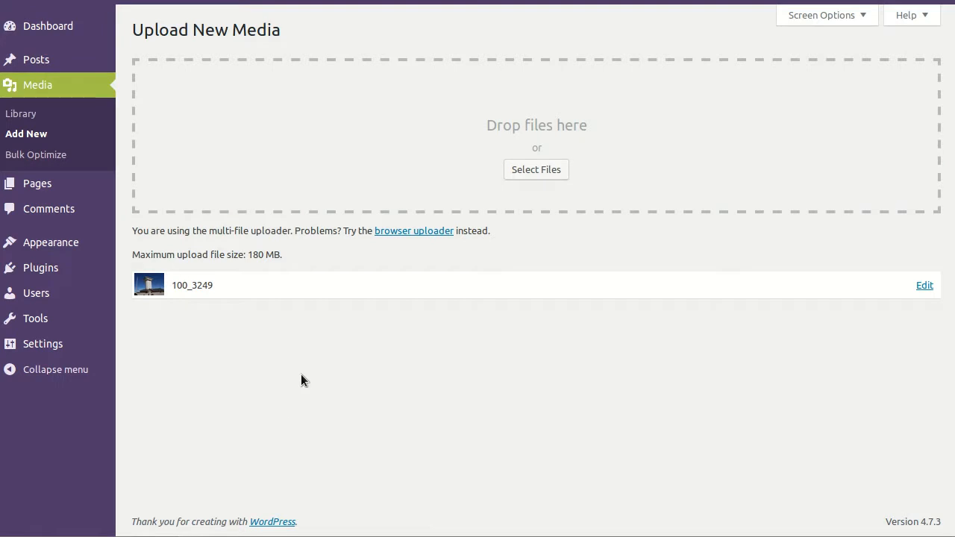
# Open the browser's developer tools for the upload page and show the web console
pyautogui.rightClick(284, 351)
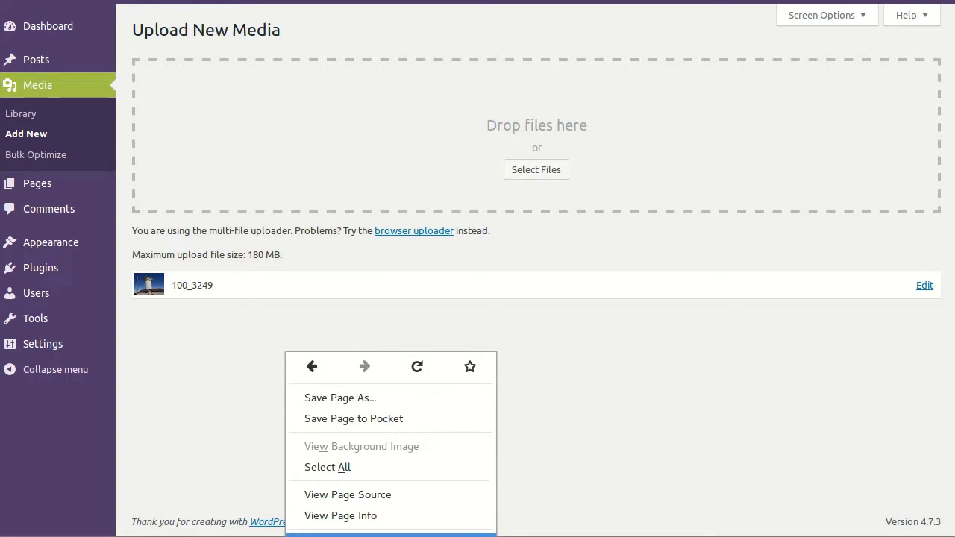
pyautogui.click(388, 534)
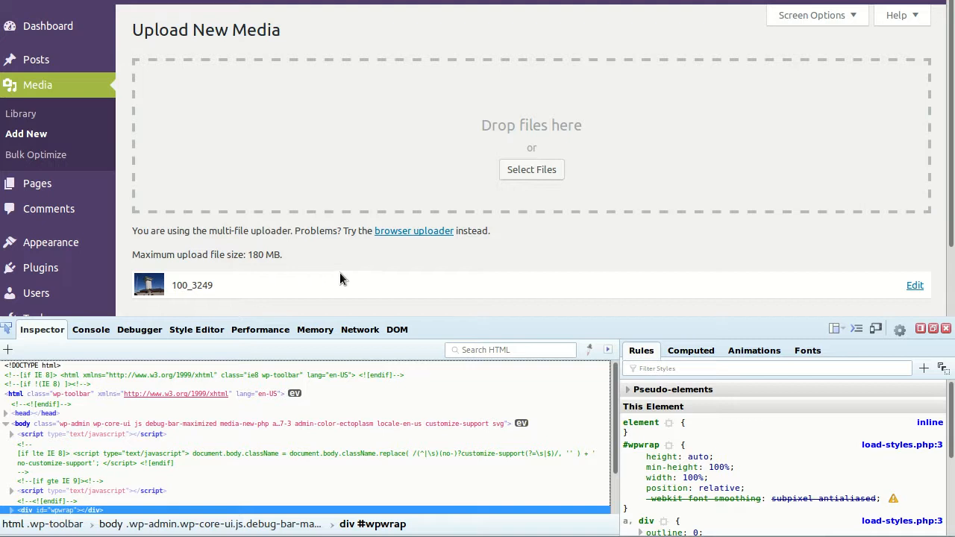
pyautogui.click(83, 329)
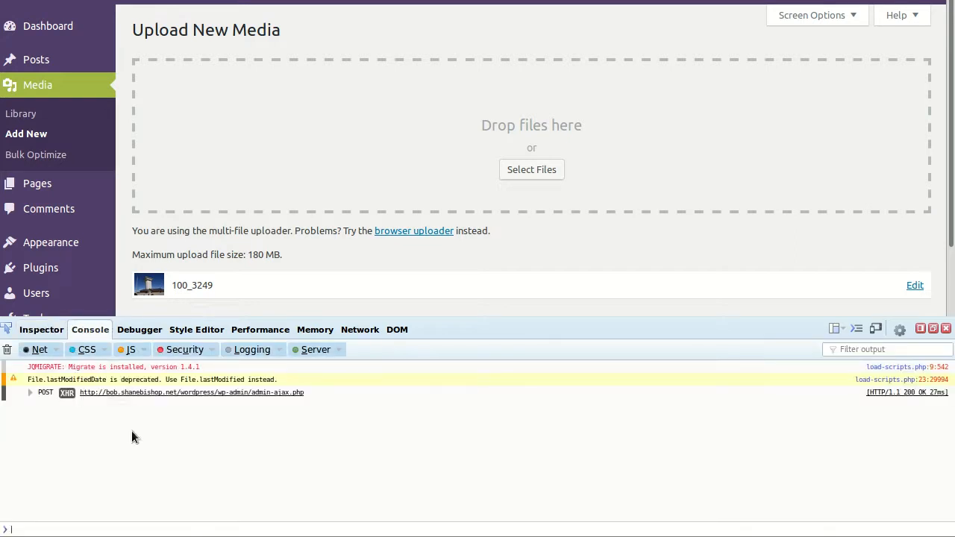
# Review the console's Net filter options, switching its Log entries on and off again
pyautogui.click(53, 351)
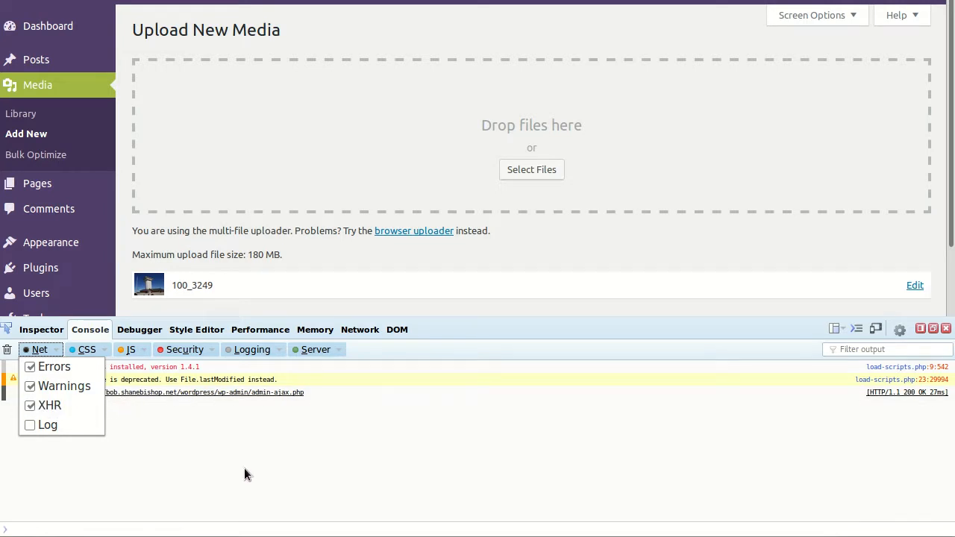
pyautogui.click(264, 459)
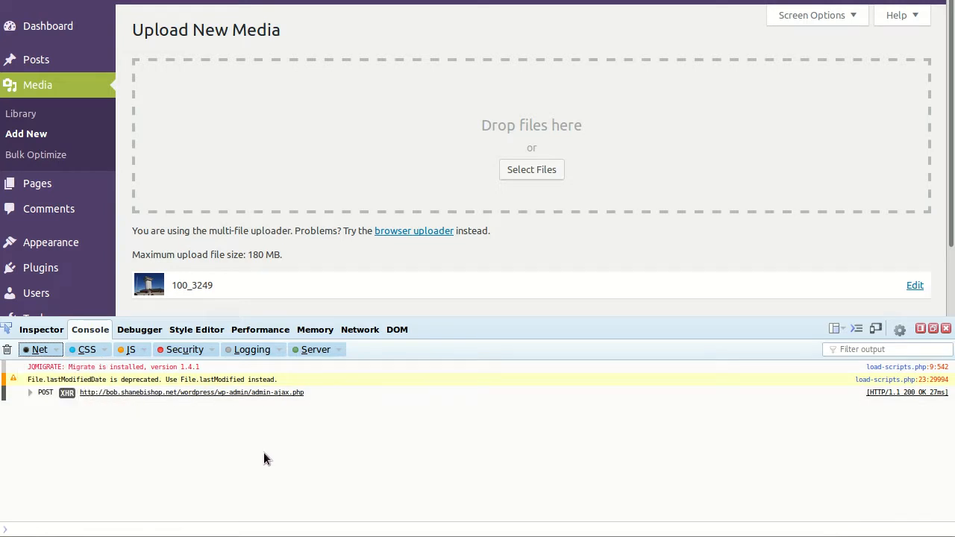
pyautogui.click(30, 394)
pyautogui.click(30, 394)
pyautogui.click(37, 349)
pyautogui.click(37, 350)
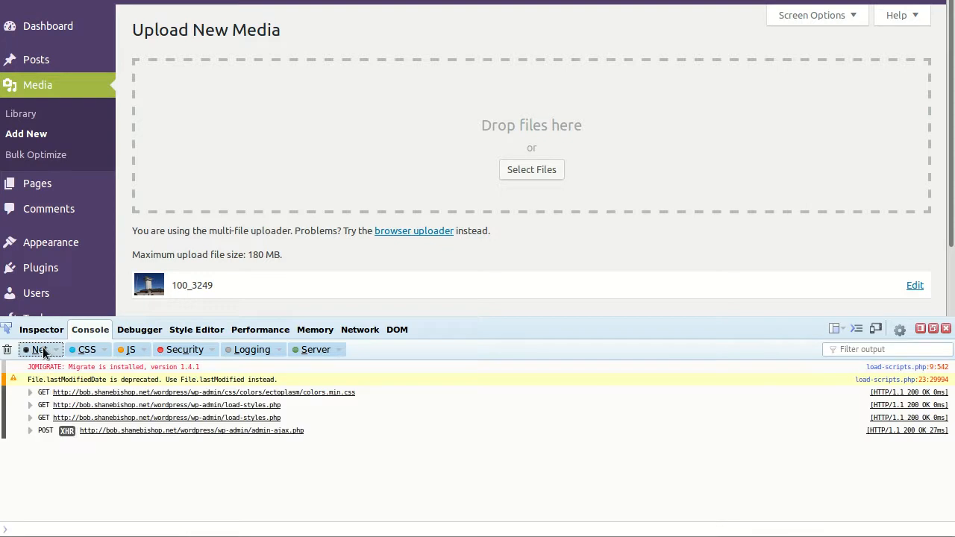
pyautogui.click(55, 350)
pyautogui.click(34, 425)
# Switch the Net filter's XHR option off and back on, and check its Errors and Warnings options
pyautogui.click(56, 350)
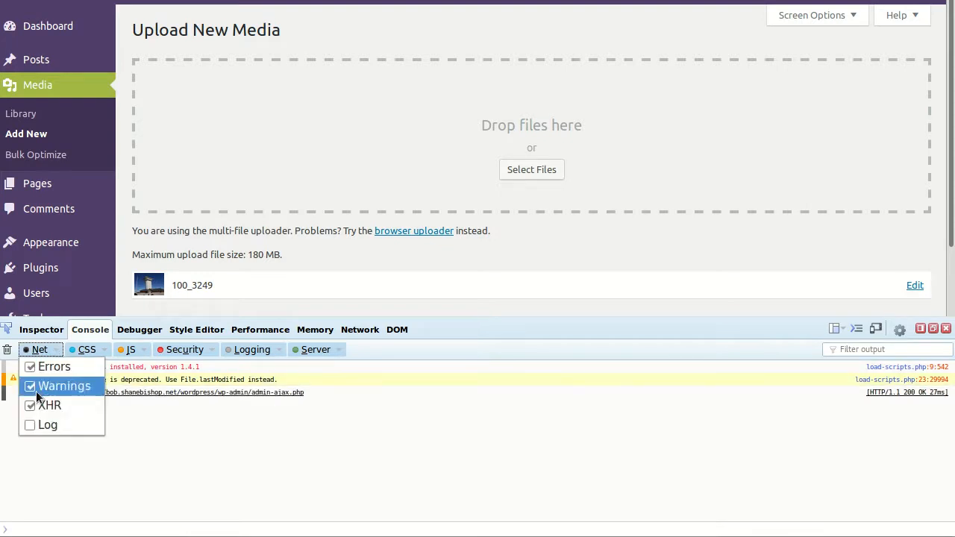
pyautogui.click(32, 405)
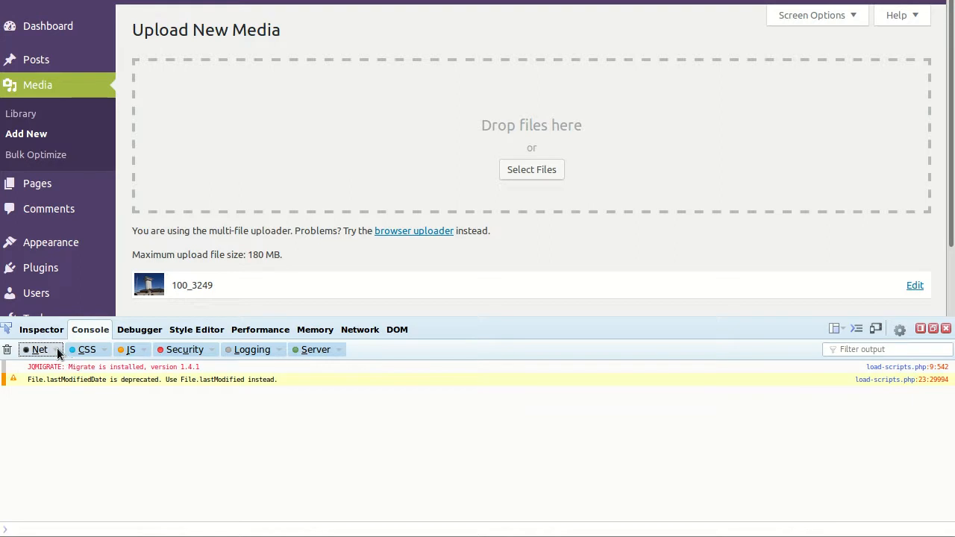
pyautogui.click(53, 351)
pyautogui.click(36, 405)
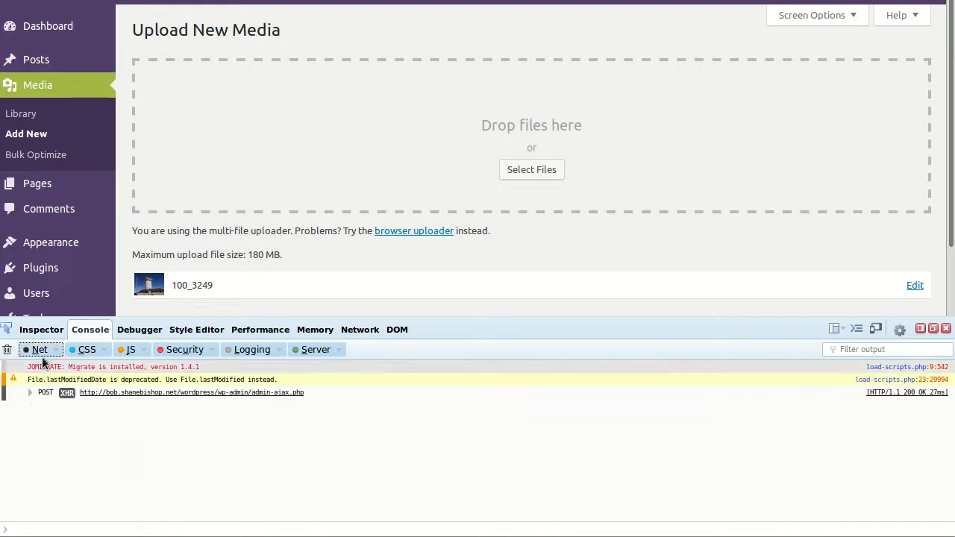
pyautogui.click(47, 350)
pyautogui.click(38, 385)
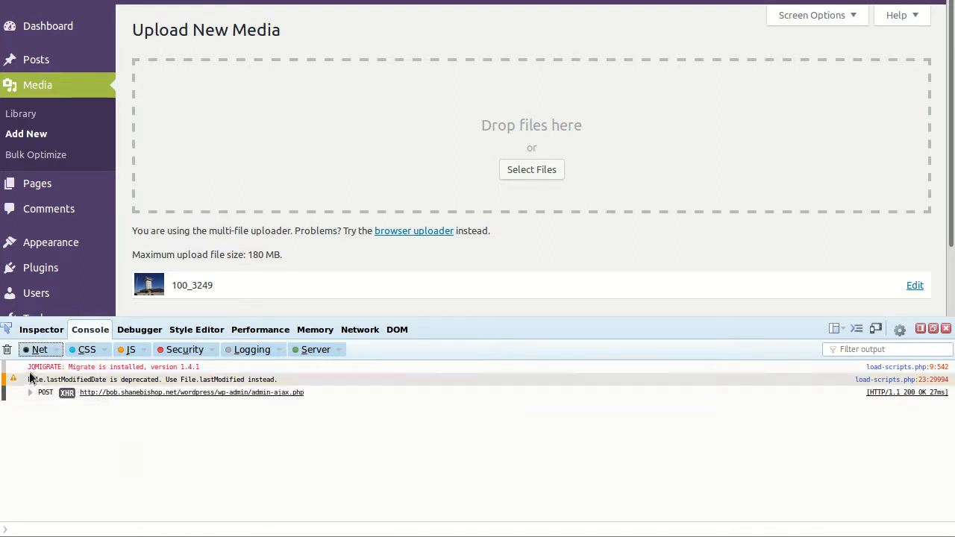
pyautogui.click(39, 349)
pyautogui.click(30, 366)
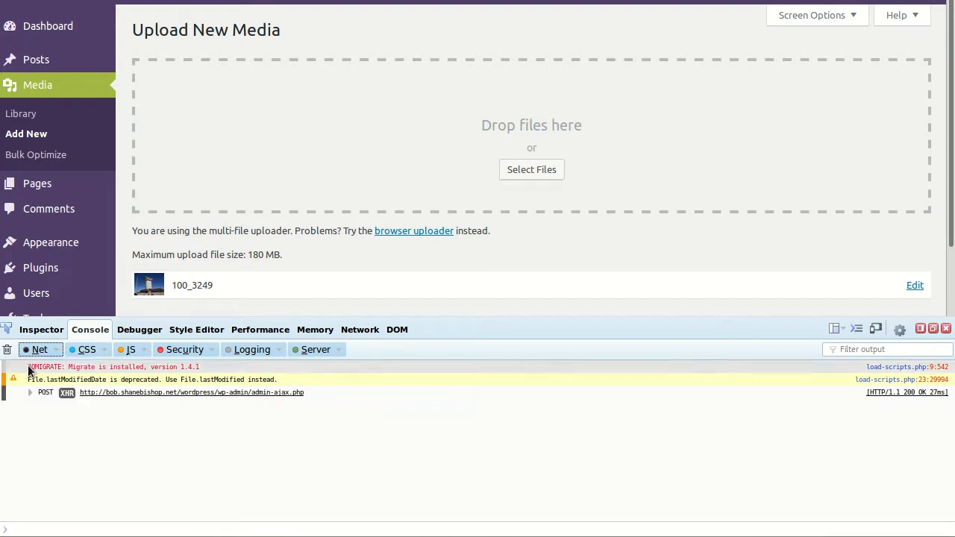
pyautogui.click(54, 349)
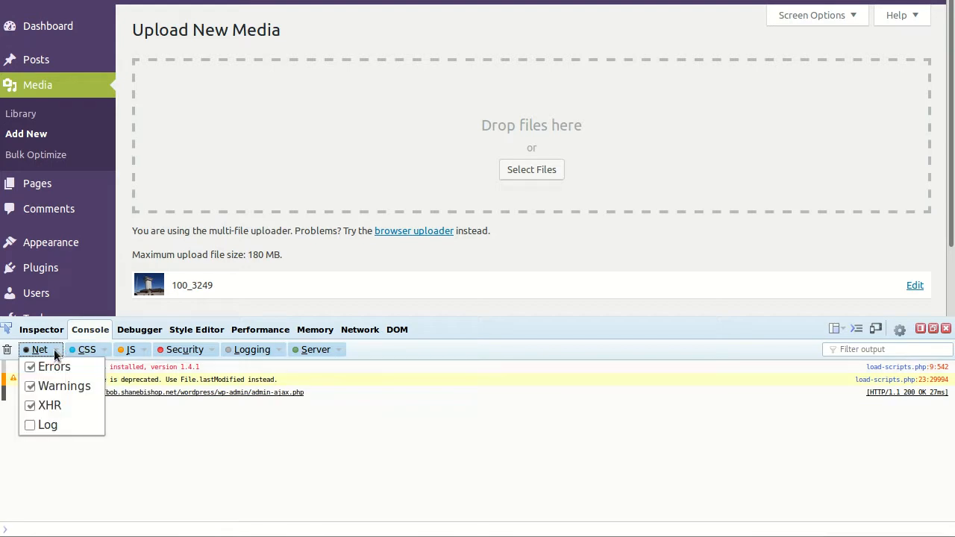
pyautogui.click(121, 438)
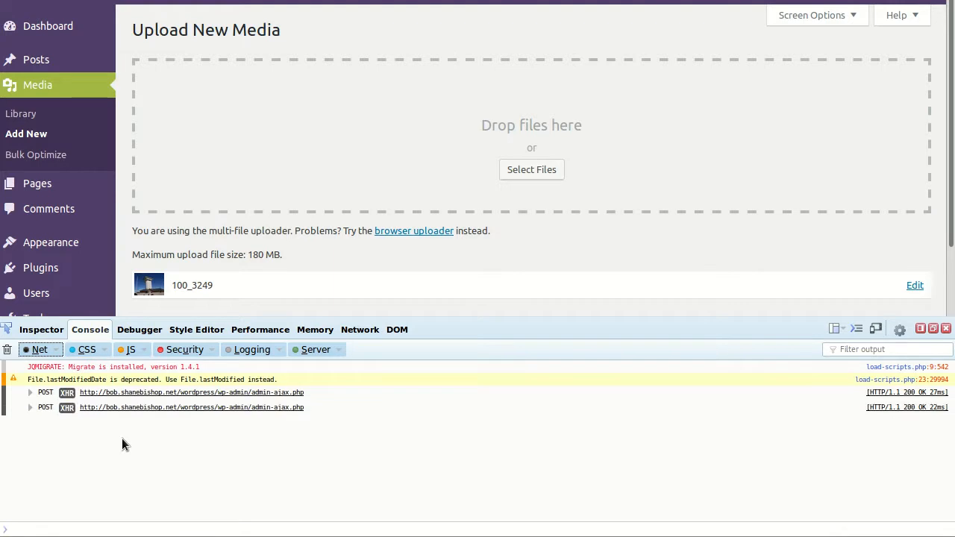
# Examine the POST parameters and JSON response of the first admin-ajax.php request, and collapse its details
pyautogui.click(30, 394)
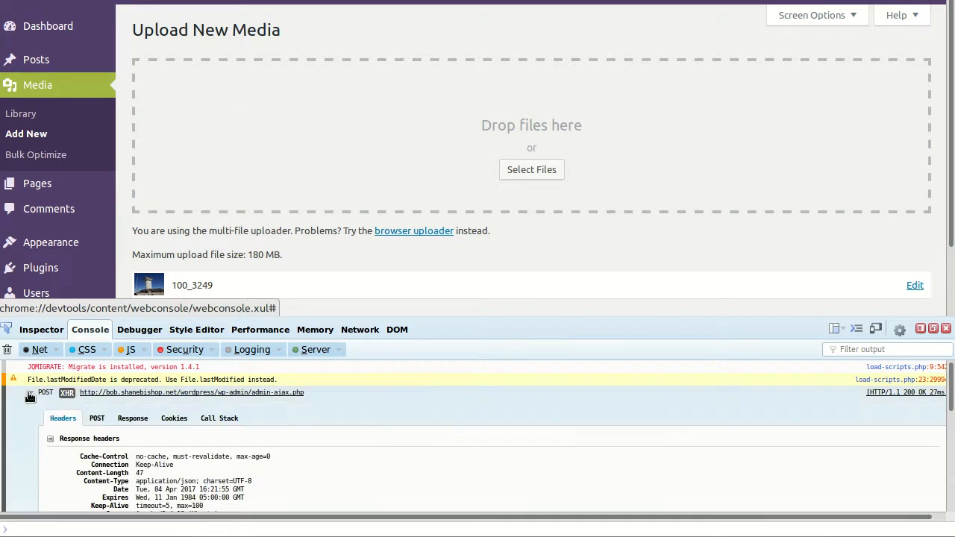
pyautogui.click(106, 420)
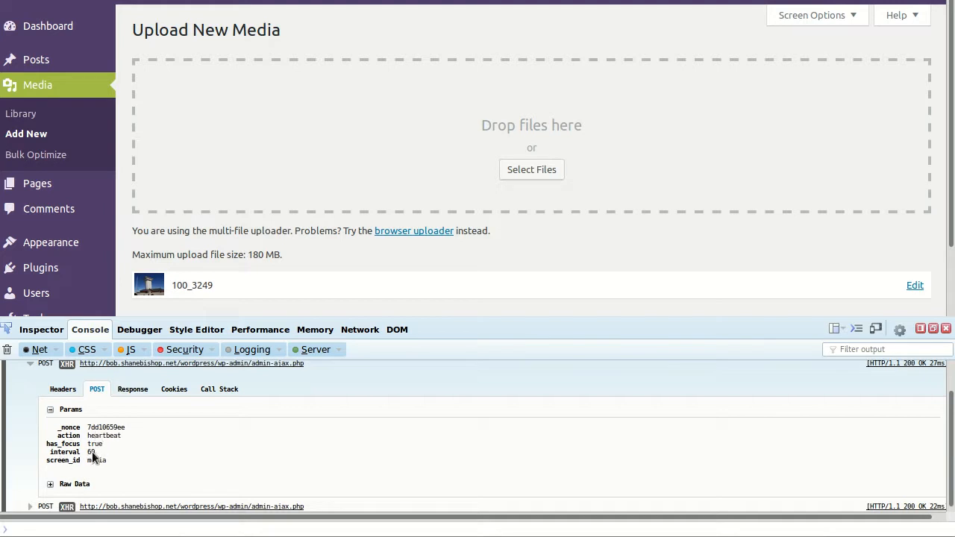
pyautogui.click(127, 389)
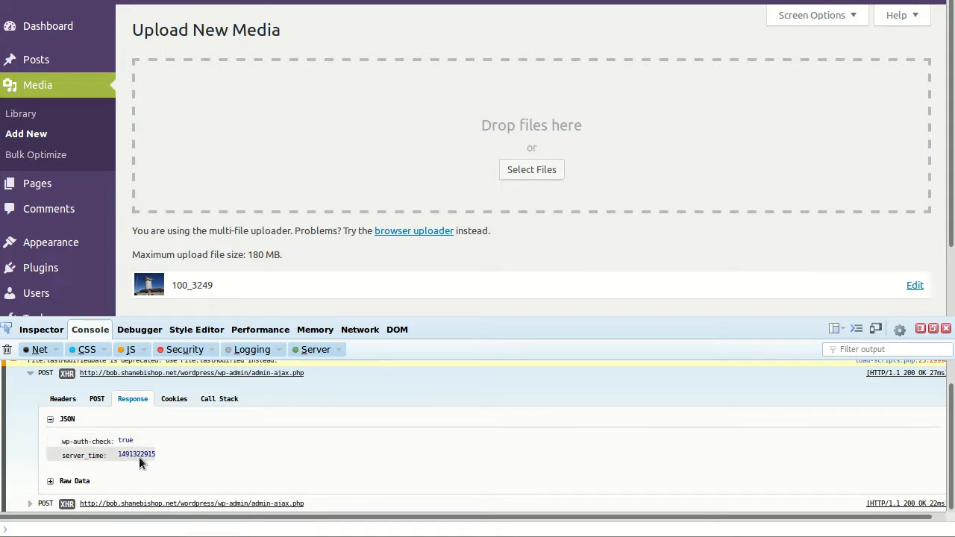
pyautogui.click(96, 403)
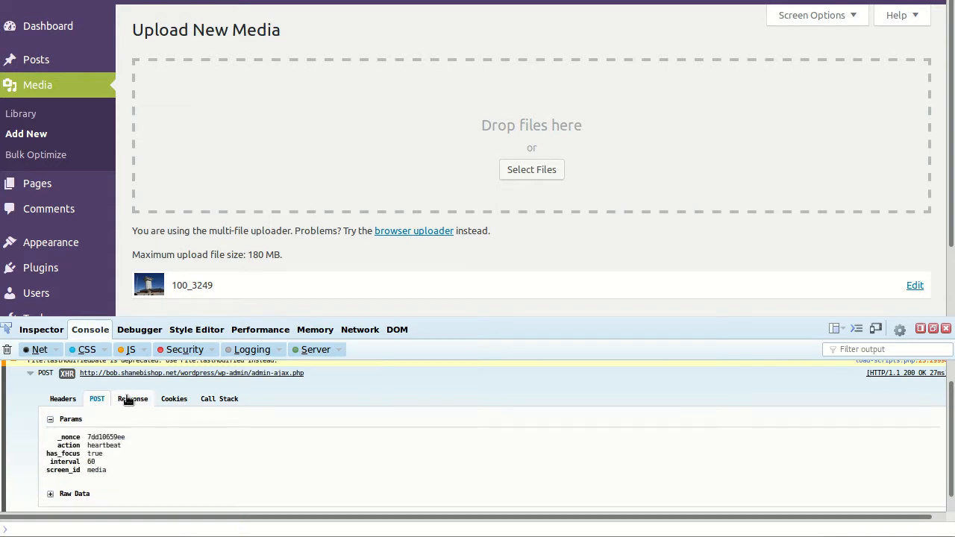
pyautogui.click(127, 401)
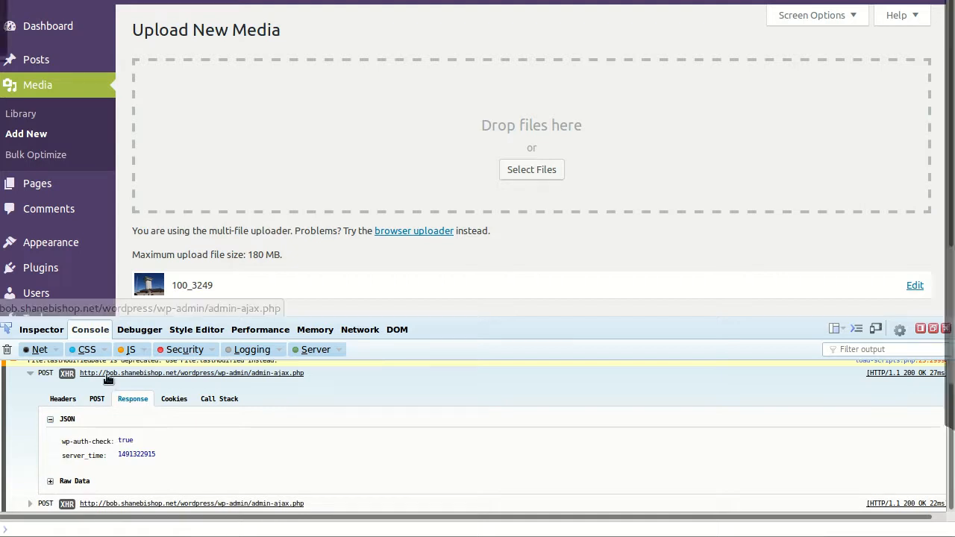
pyautogui.click(30, 374)
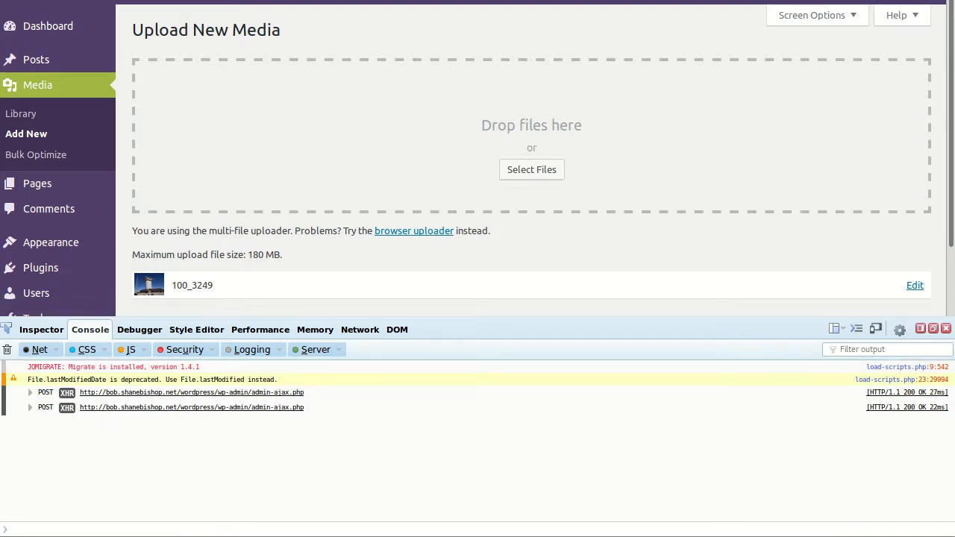
# Upload the image 100_3250 to the media library with the console open
pyautogui.moveTo(710, 0); pyautogui.dragTo(378, 110)
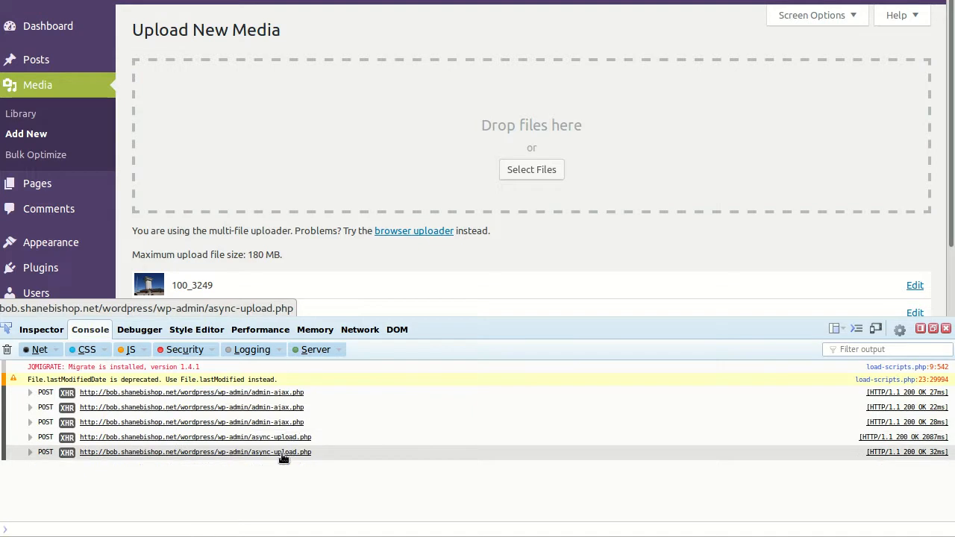
# Examine the headers and the raw POST form data of the first async-upload.php request
pyautogui.click(30, 438)
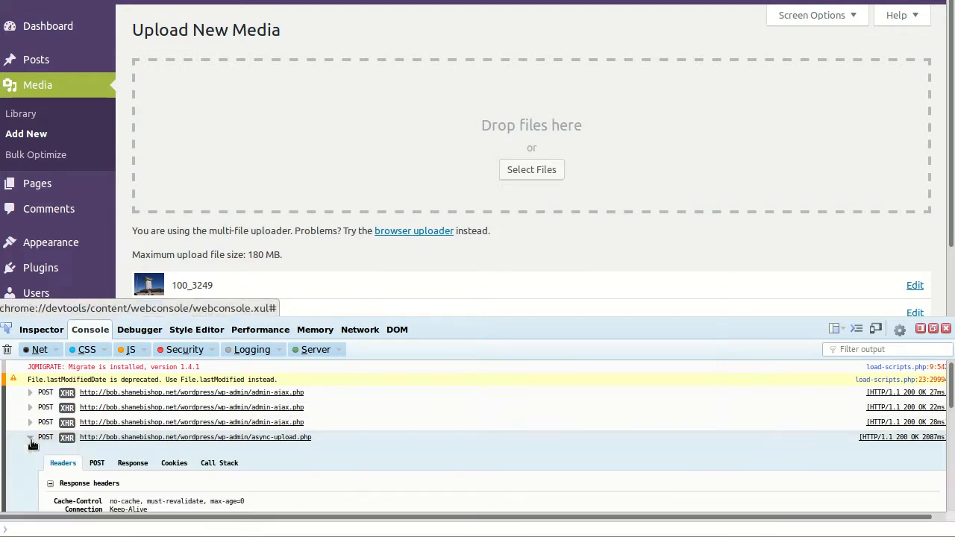
pyautogui.scroll(-2, 128, 445)
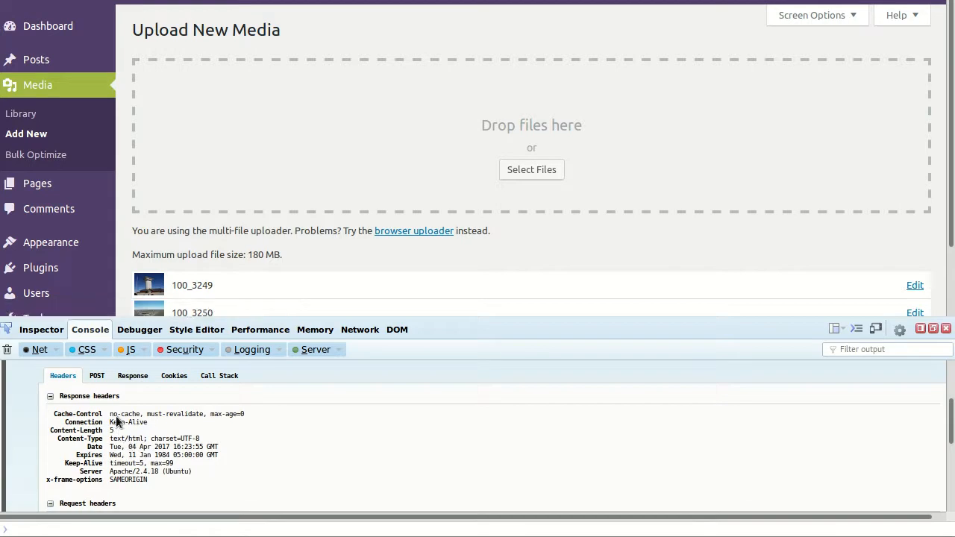
pyautogui.click(96, 376)
pyautogui.scroll(-2, 119, 437)
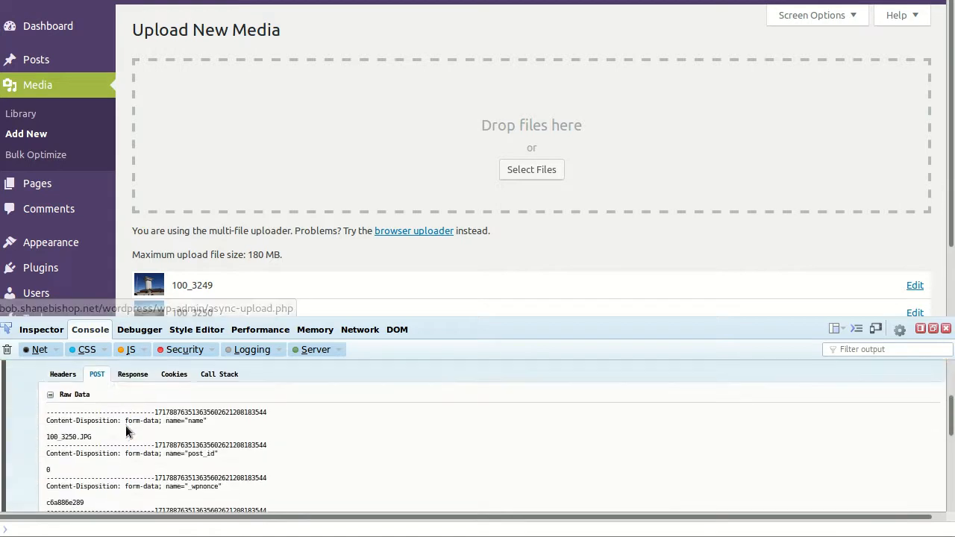
pyautogui.scroll(-4, 90, 415)
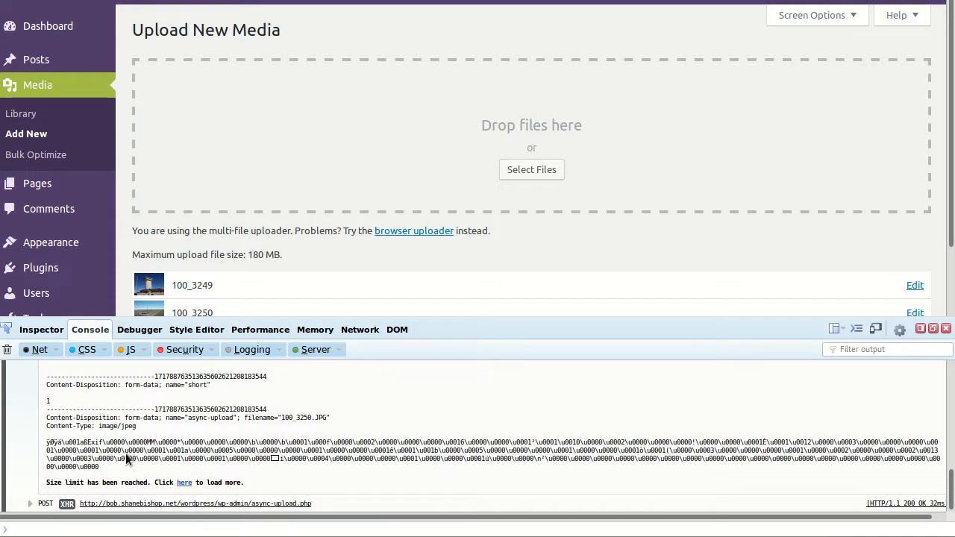
pyautogui.scroll(3, 102, 439)
pyautogui.scroll(2, 101, 434)
pyautogui.scroll(-5, 102, 434)
pyautogui.scroll(6, 255, 452)
pyautogui.scroll(3, 255, 452)
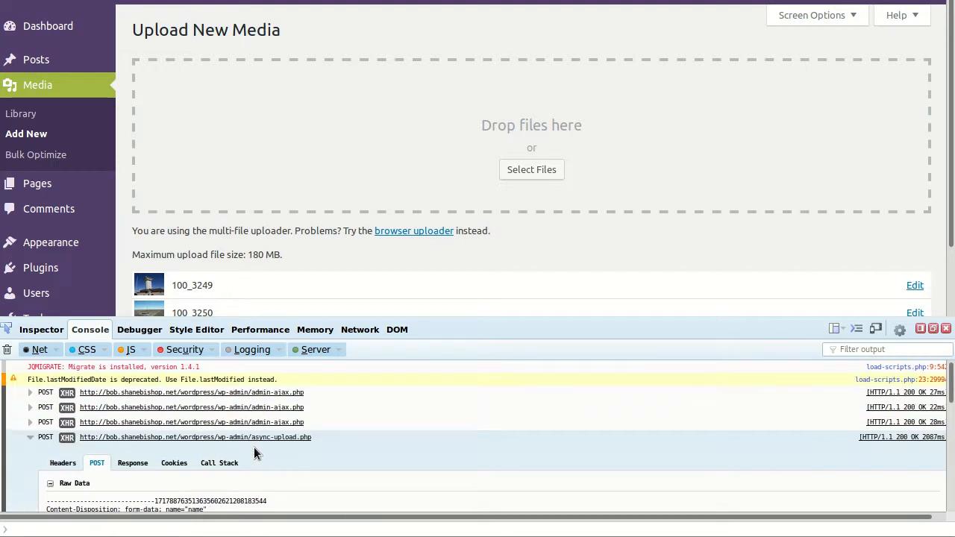
# Compare the first async-upload.php request's response with its POST data, and highlight the returned attachment ID
pyautogui.click(125, 463)
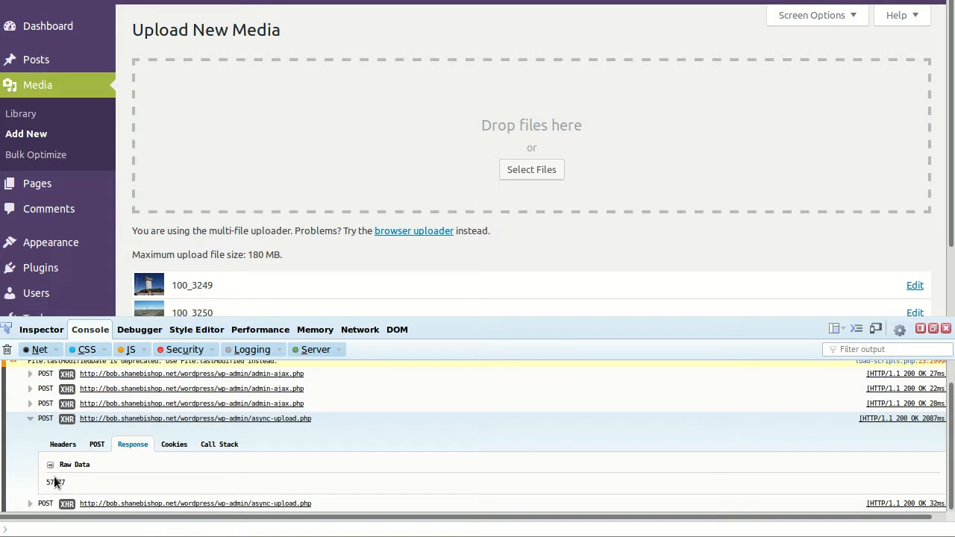
pyautogui.click(96, 445)
pyautogui.scroll(-3, 94, 447)
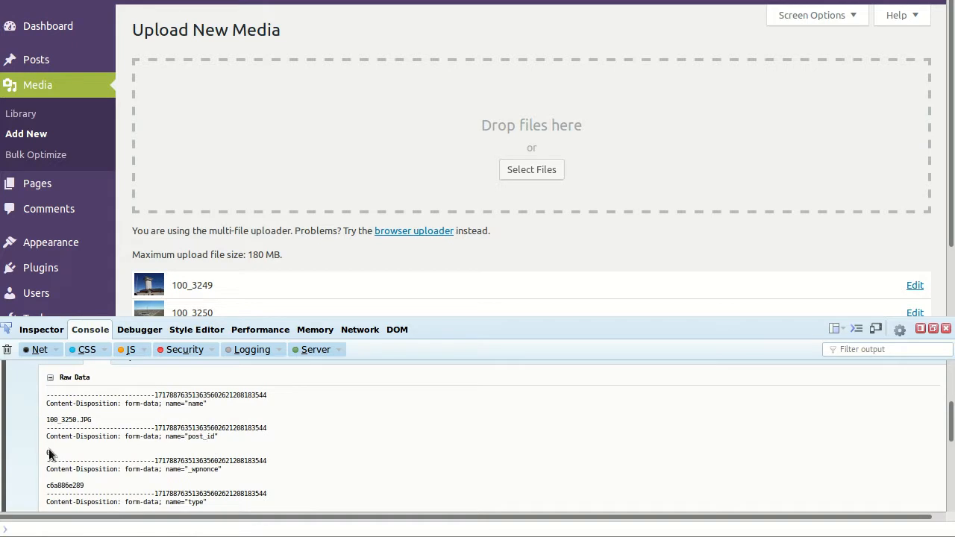
pyautogui.scroll(1, 105, 403)
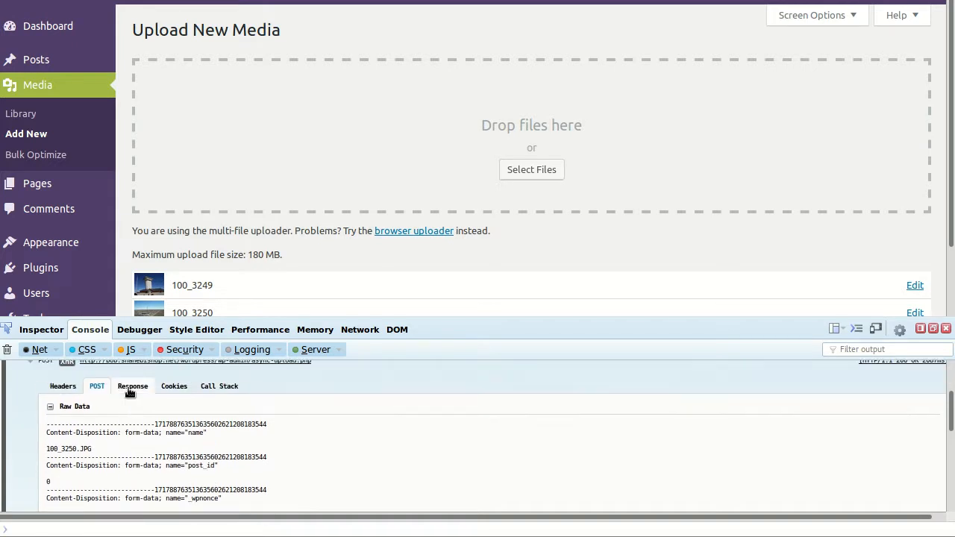
pyautogui.click(129, 386)
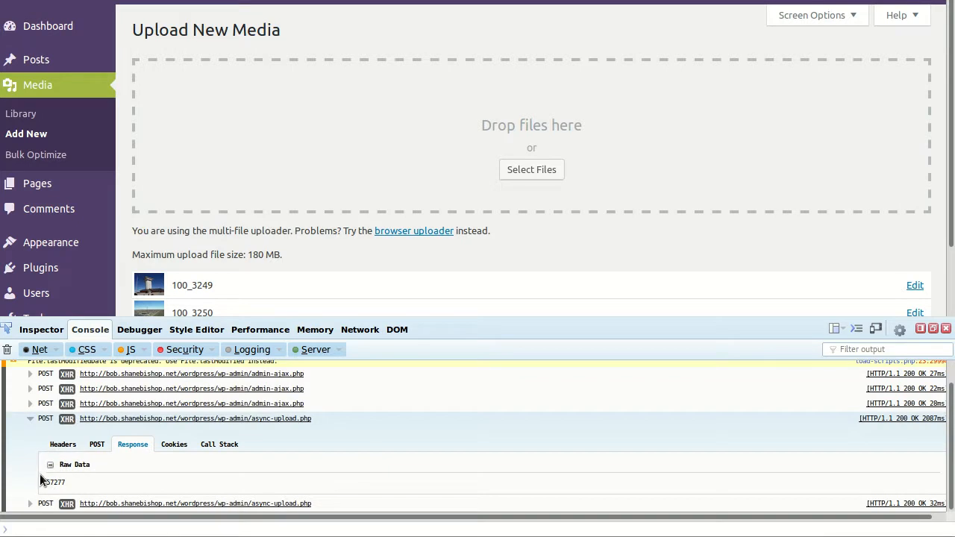
pyautogui.doubleClick(51, 483)
pyautogui.click(86, 481)
# Examine the second async-upload.php request's POST parameters and compare its attachment_id with the first request's response
pyautogui.click(31, 505)
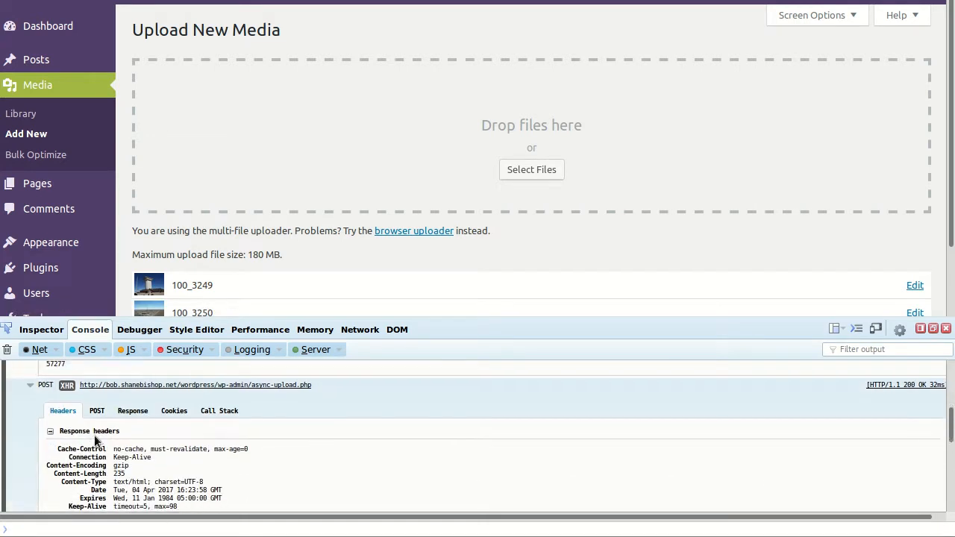
pyautogui.click(97, 386)
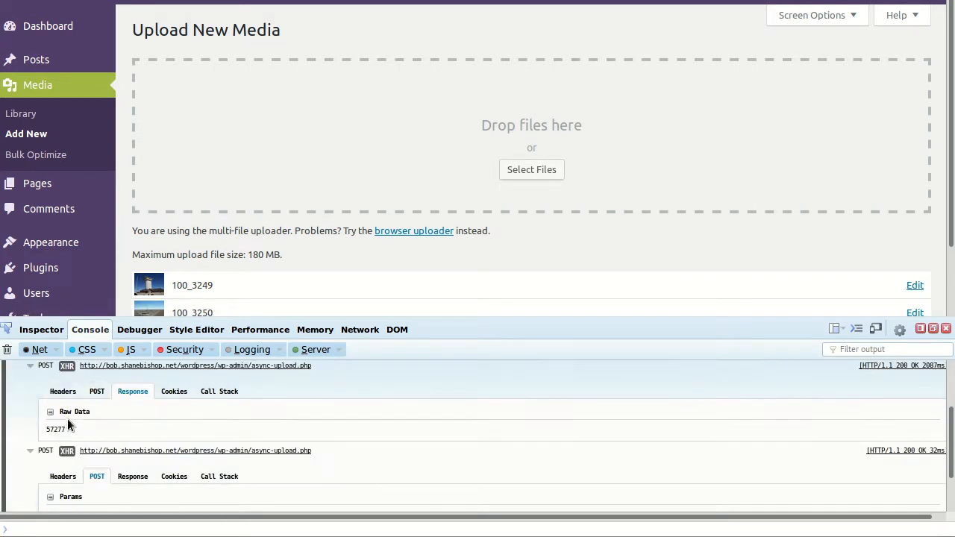
pyautogui.scroll(-2, 111, 458)
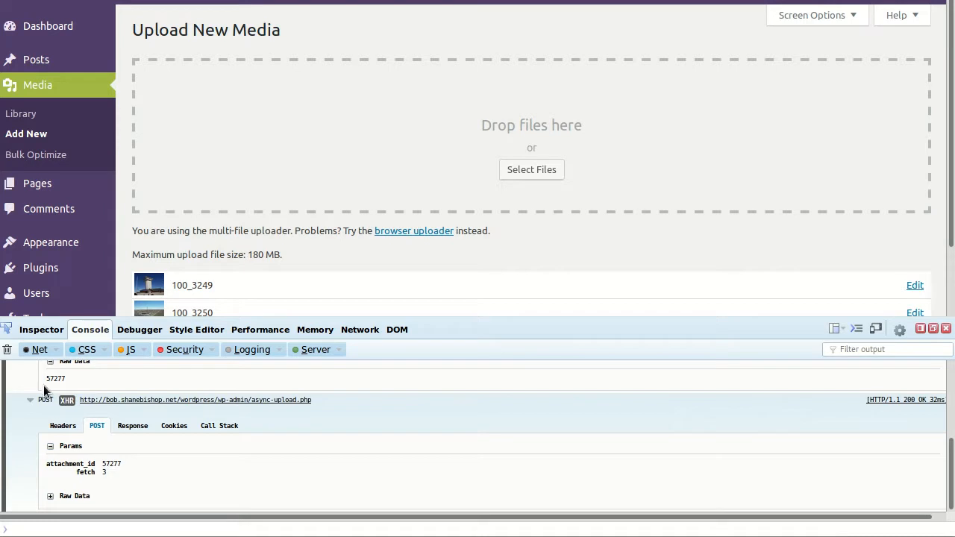
pyautogui.moveTo(45, 377); pyautogui.dragTo(50, 378)
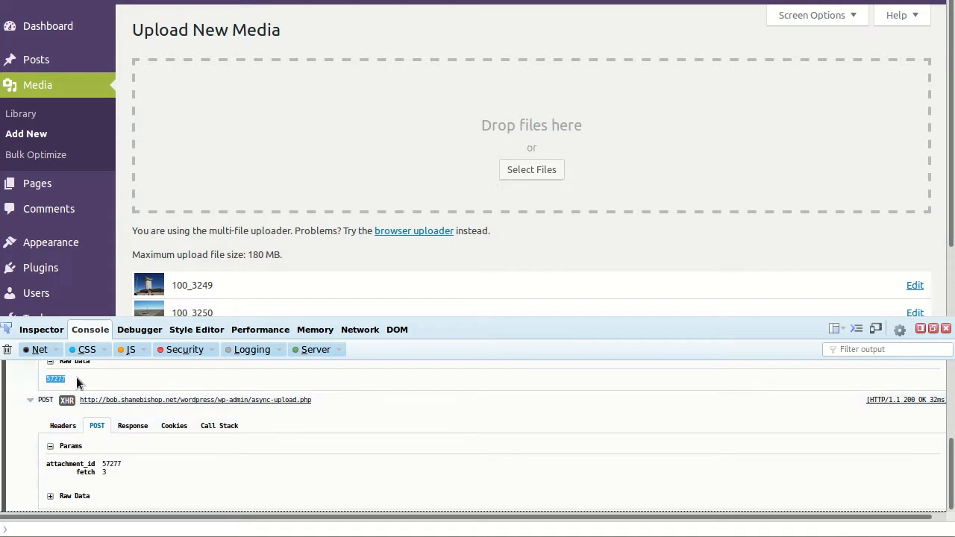
pyautogui.moveTo(101, 464); pyautogui.dragTo(122, 466)
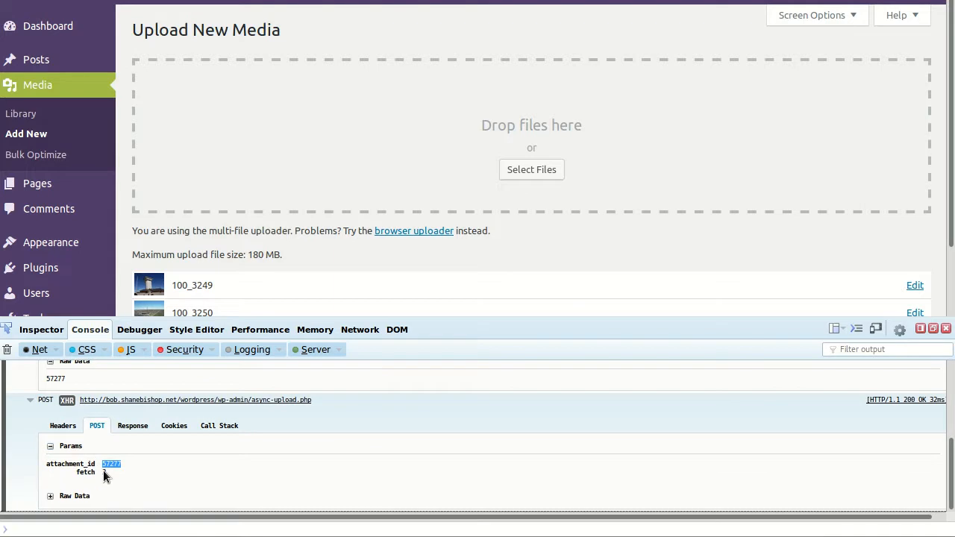
# Examine the response of the second async-upload.php request for the uploaded image
pyautogui.scroll(-2, 156, 282)
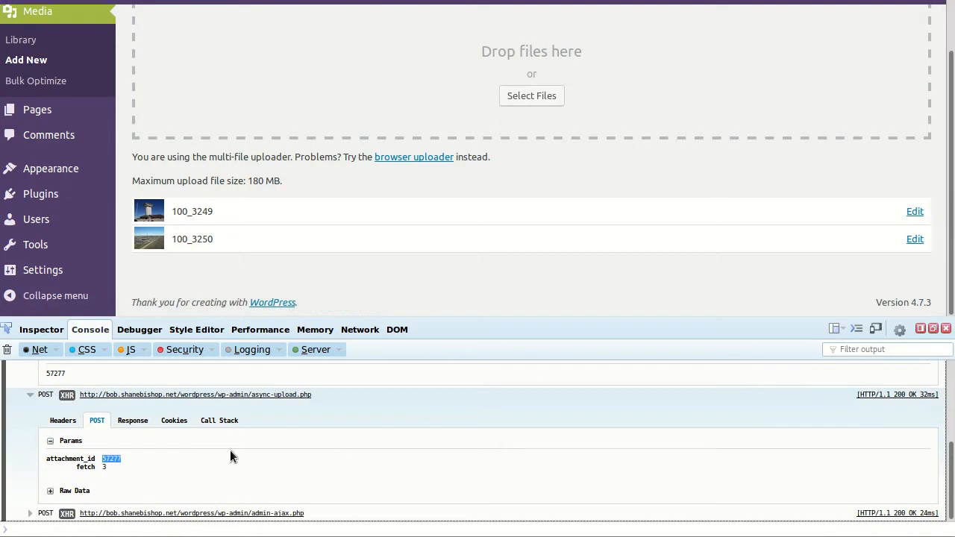
pyautogui.click(125, 421)
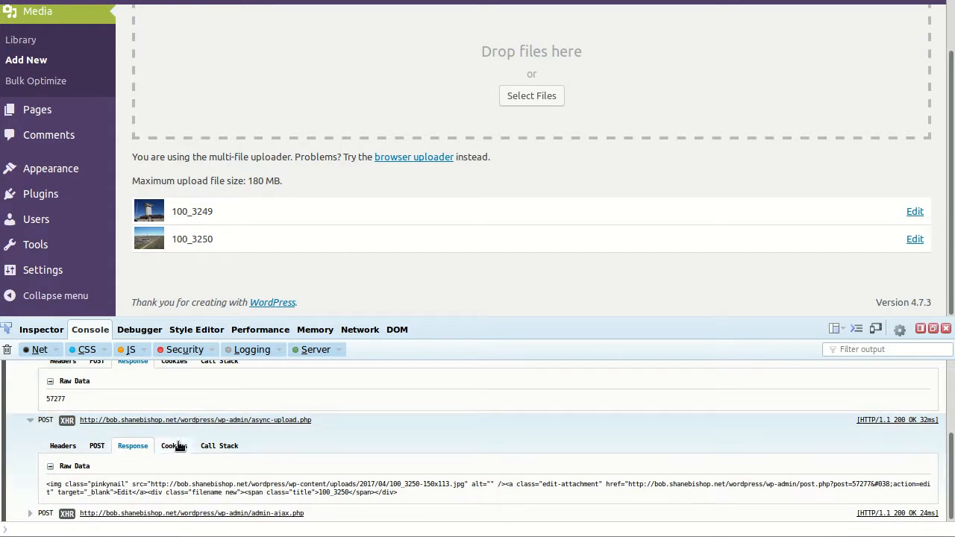
pyautogui.scroll(3, 179, 447)
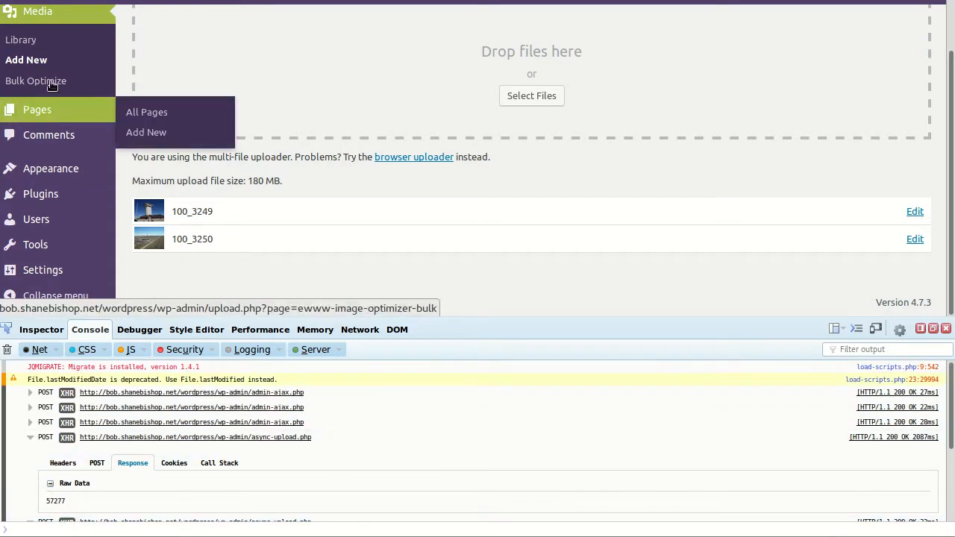
# Open the media Bulk Optimize page and start a scan for unoptimized images
pyautogui.click(49, 79)
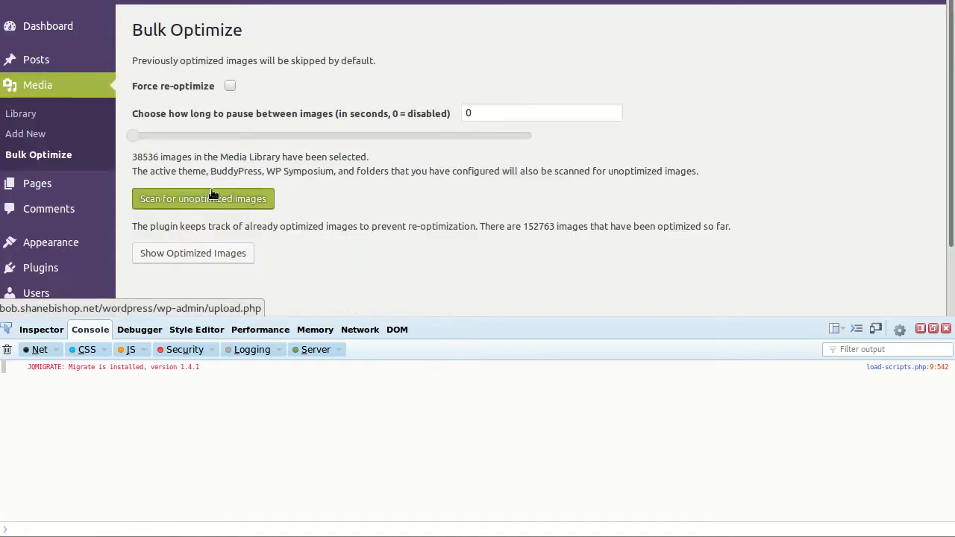
pyautogui.click(207, 198)
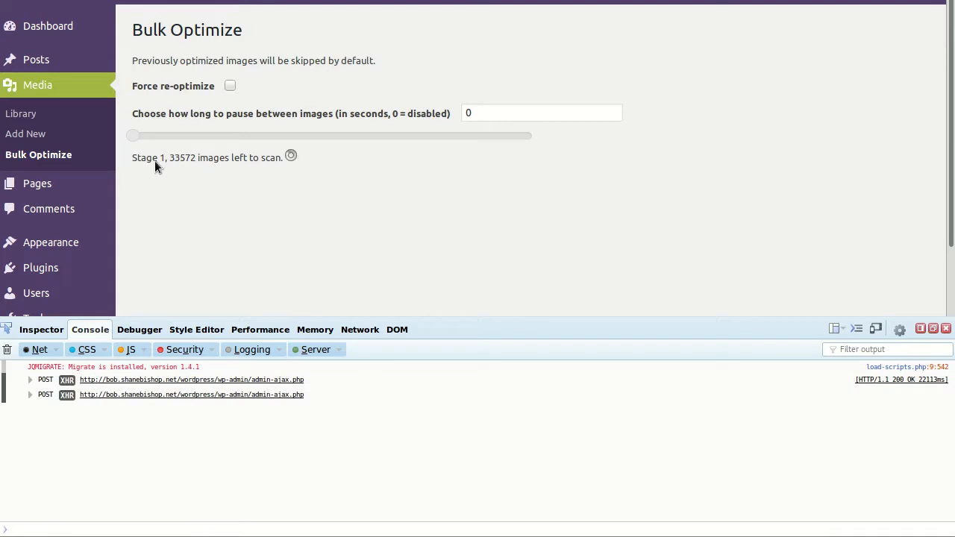
# Examine the POST parameters and the JSON and raw response of the scan's first admin-ajax.php request, then collapse its details
pyautogui.click(30, 381)
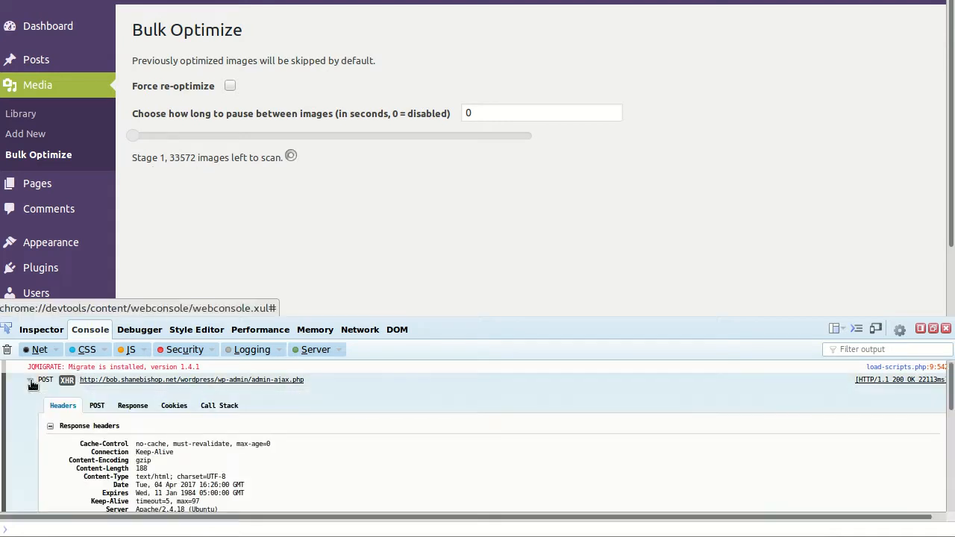
pyautogui.click(93, 408)
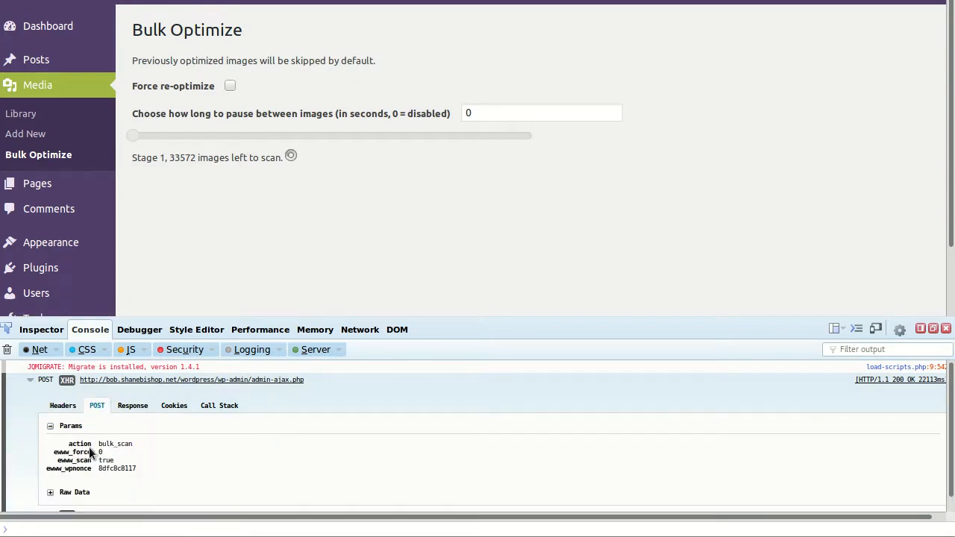
pyautogui.click(132, 408)
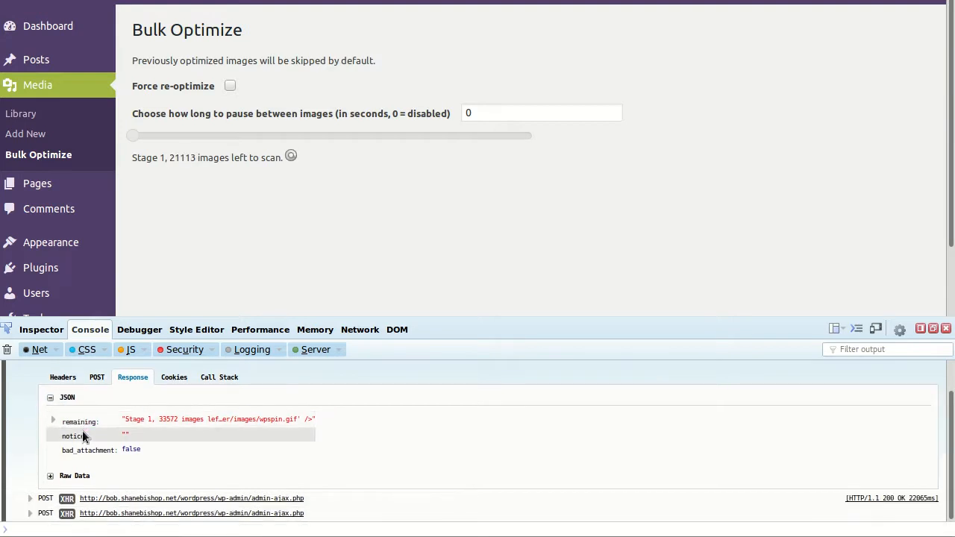
pyautogui.click(51, 476)
pyautogui.scroll(-1, 82, 448)
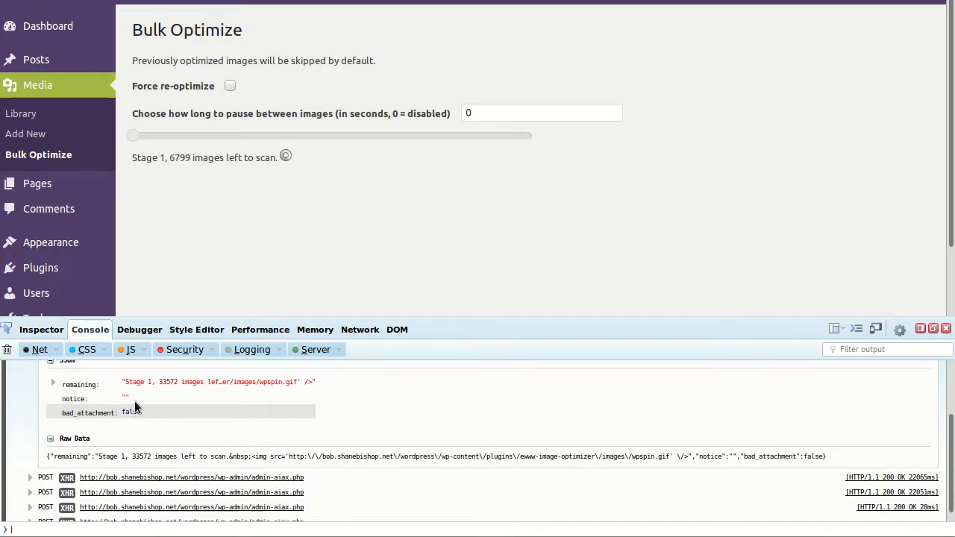
pyautogui.scroll(2, 136, 405)
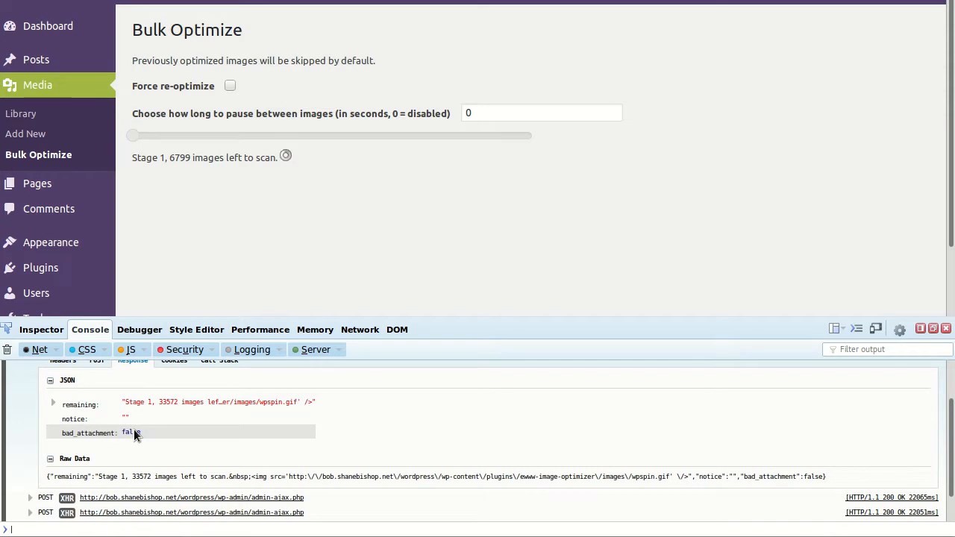
pyautogui.scroll(1, 136, 436)
pyautogui.scroll(1, 130, 432)
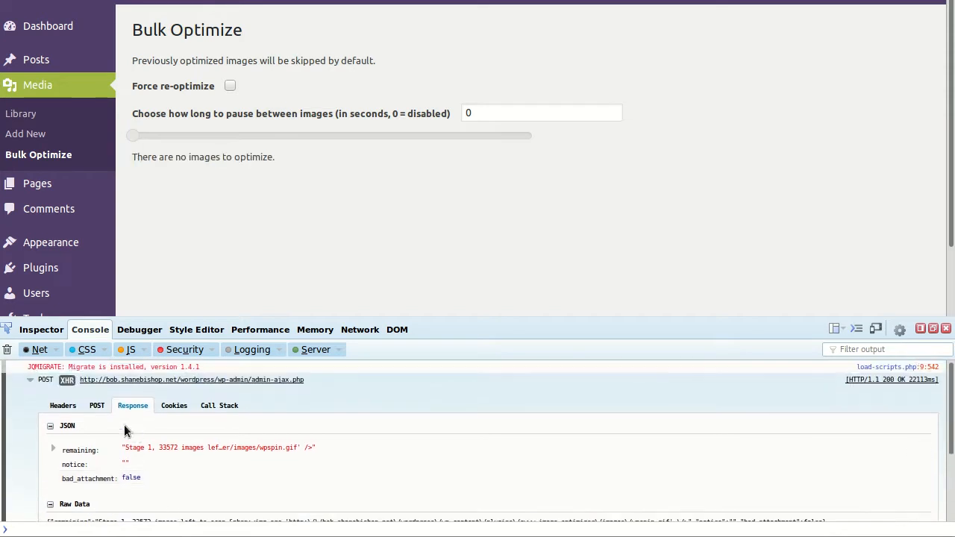
pyautogui.click(29, 383)
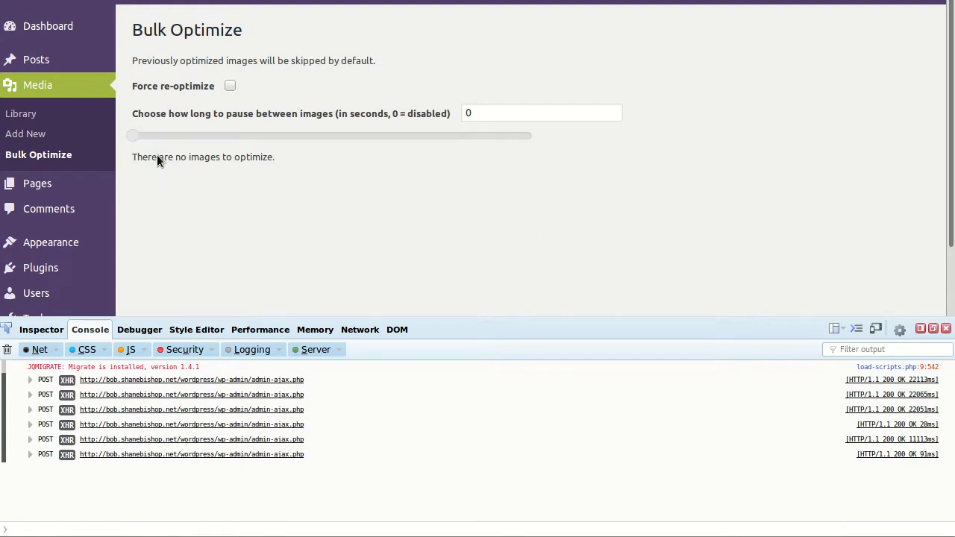
# Examine the JSON response of the scan's second admin-ajax.php request
pyautogui.click(28, 397)
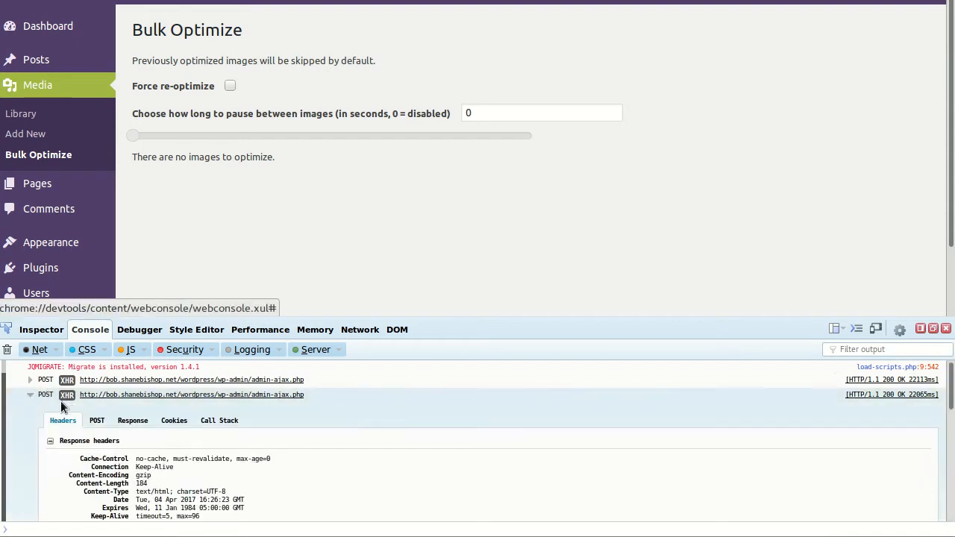
pyautogui.click(124, 422)
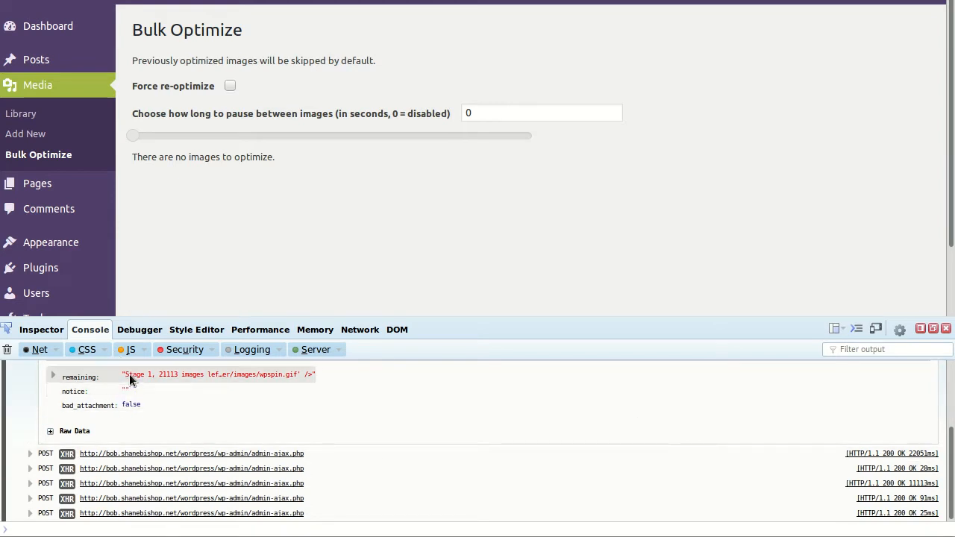
pyautogui.scroll(3, 132, 385)
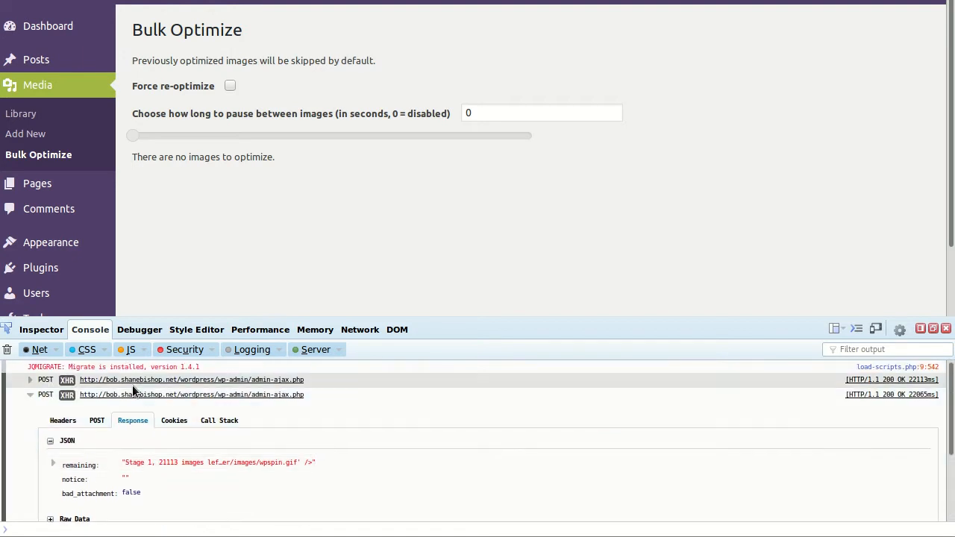
pyautogui.scroll(-2, 132, 386)
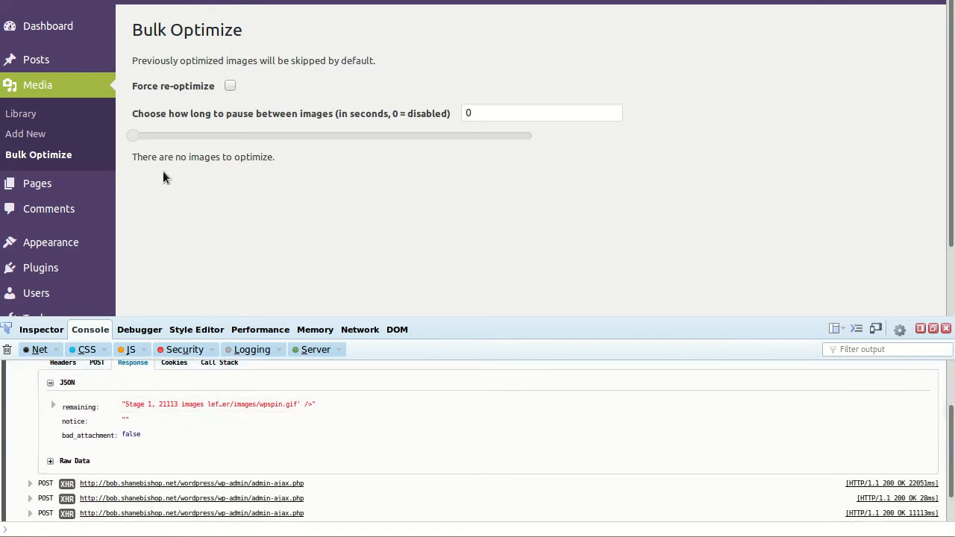